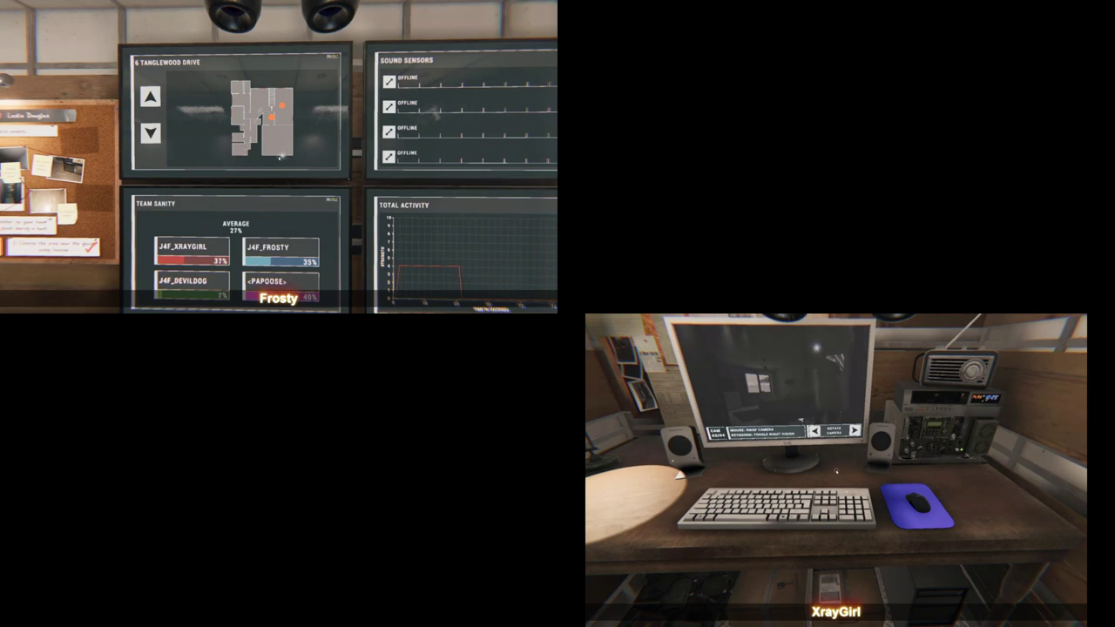
pyautogui.press('j')
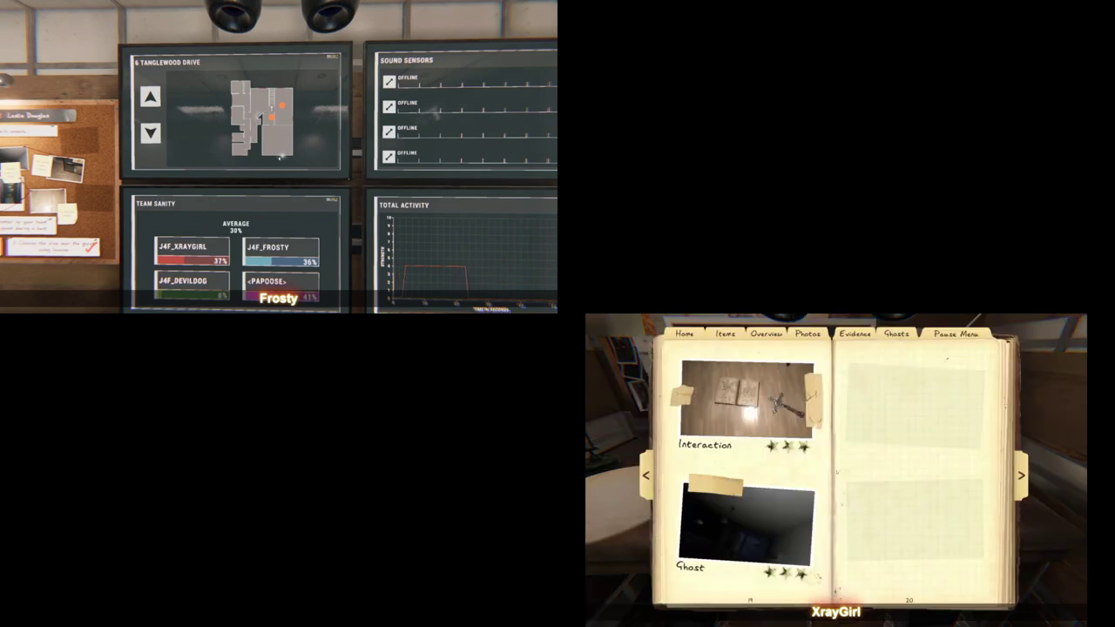
pyautogui.click(854, 333)
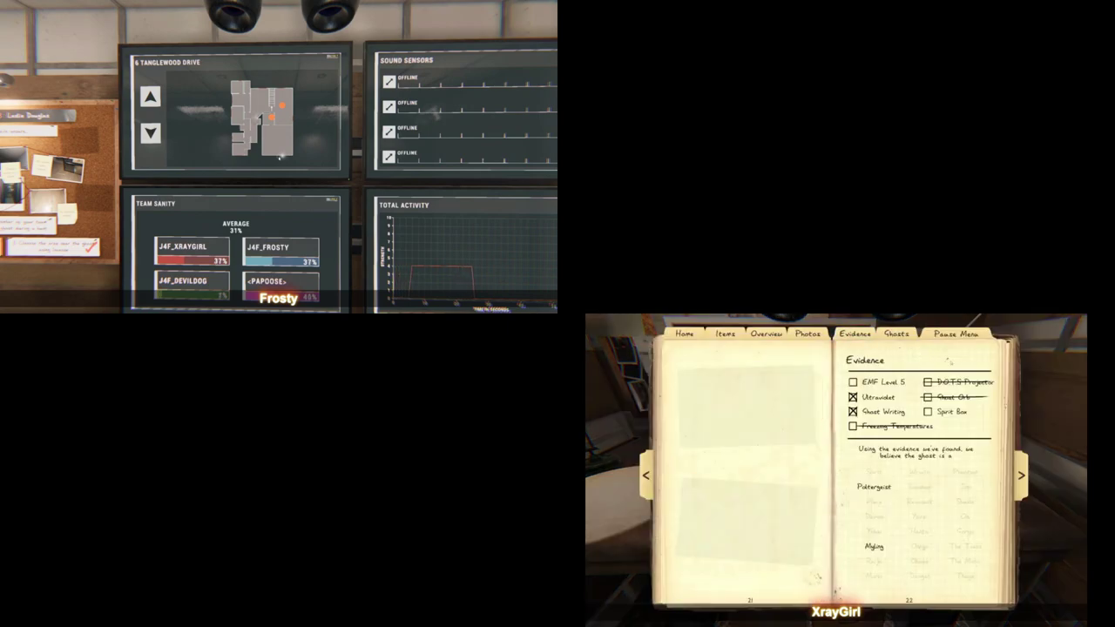
pyautogui.press('j')
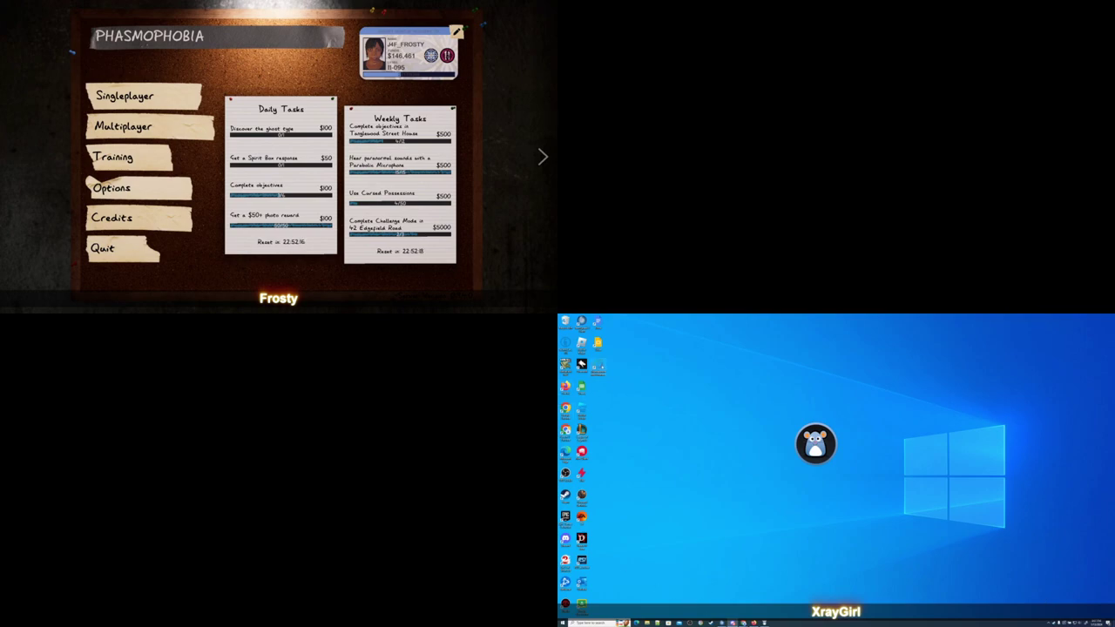
pyautogui.rightClick(600, 362)
pyautogui.click(609, 369)
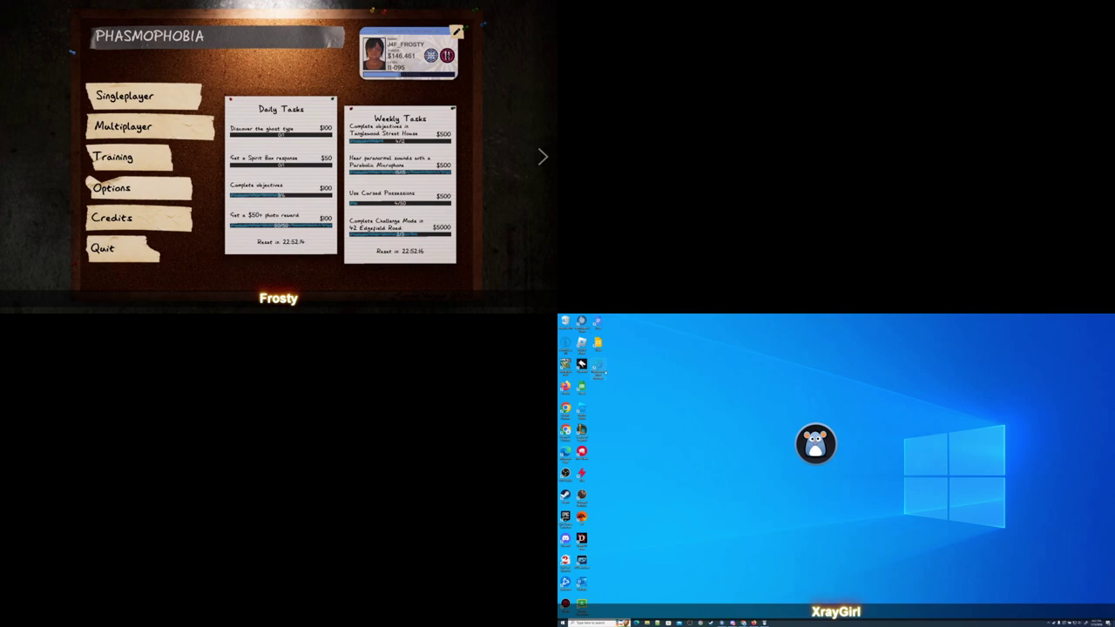